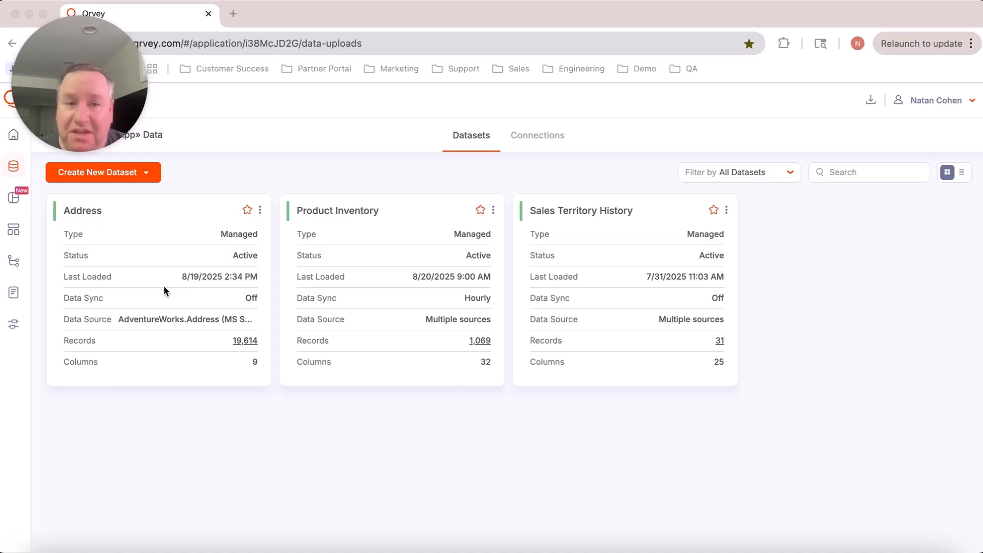
- Open the Address dataset and start a new geolocation group named Customer Location
click(165, 250)
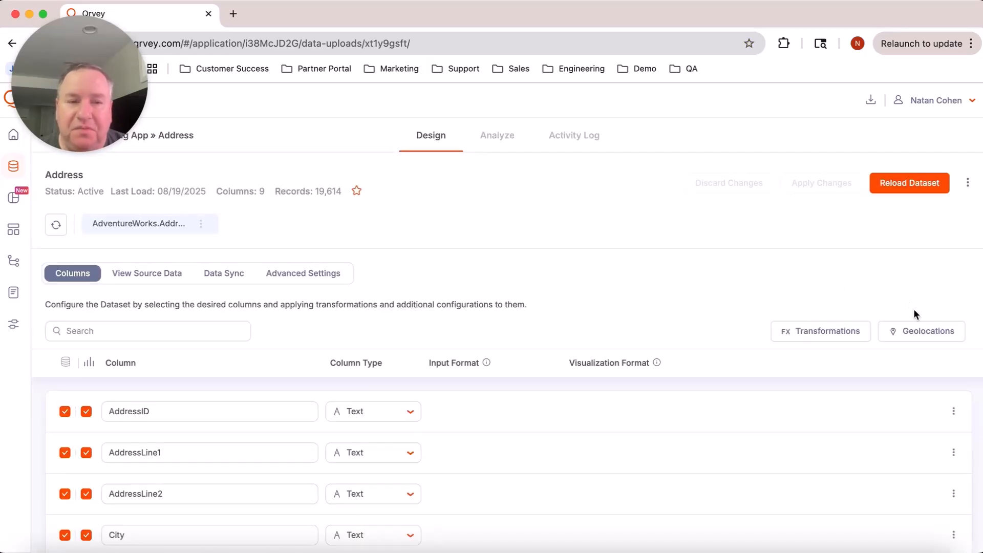
click(926, 336)
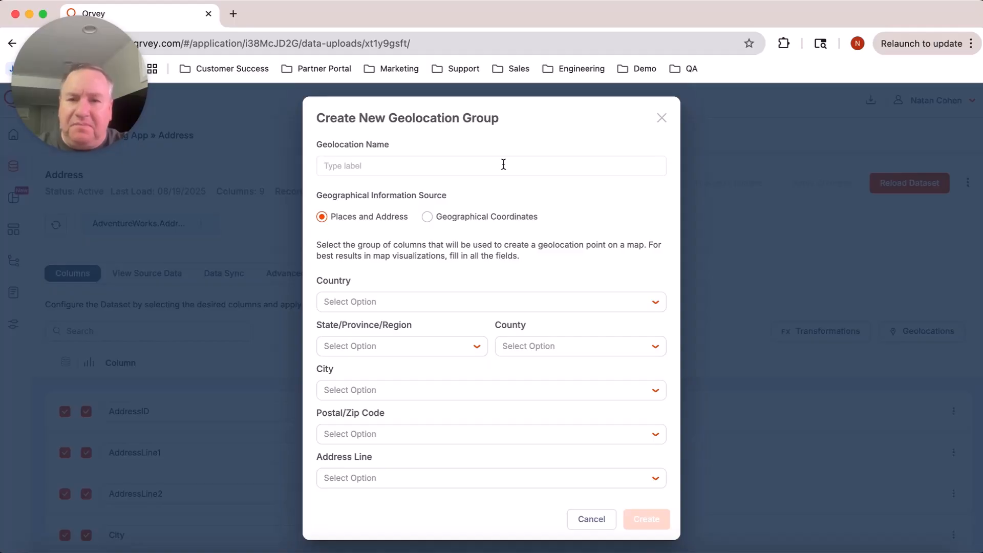
text(C)
key(BackSpace)
text(Customer L)
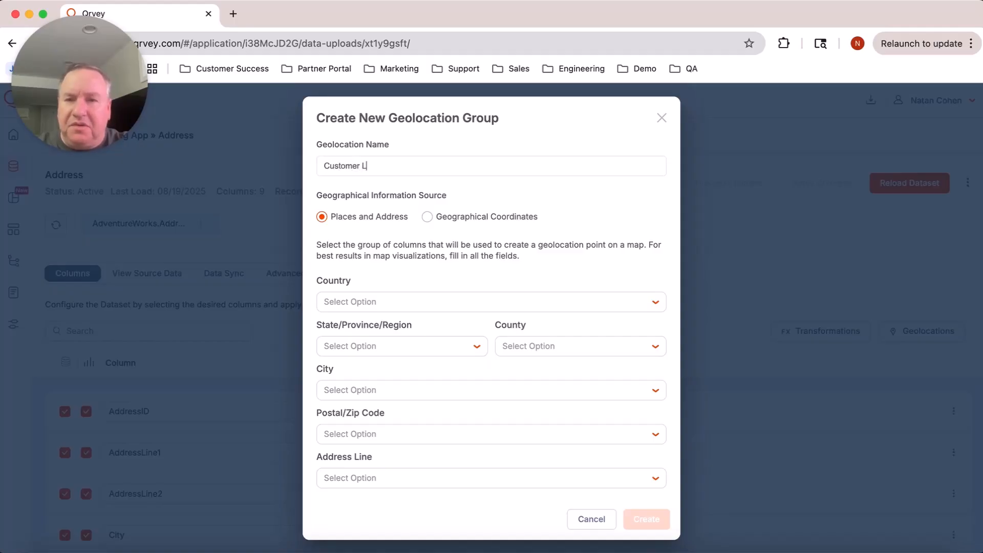
text(ocation)
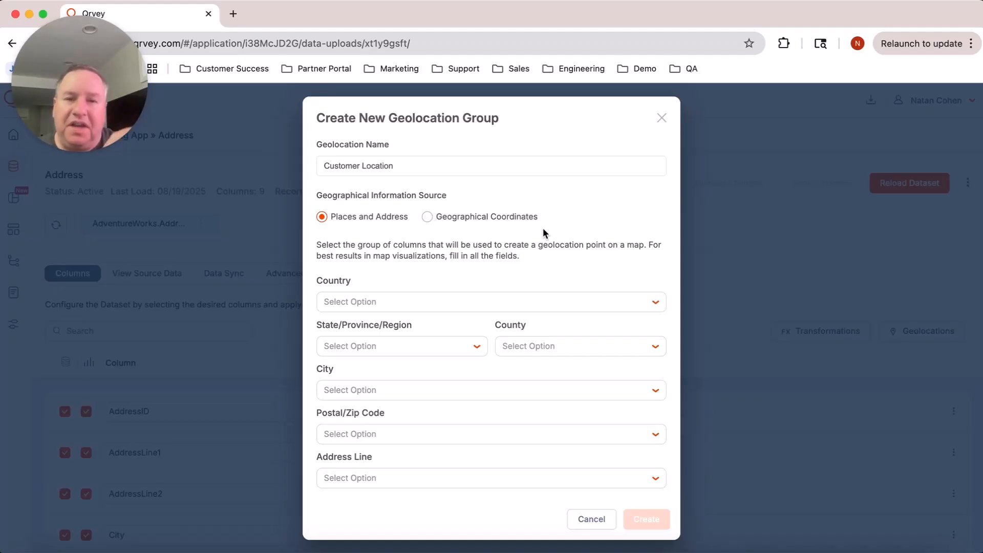
click(428, 217)
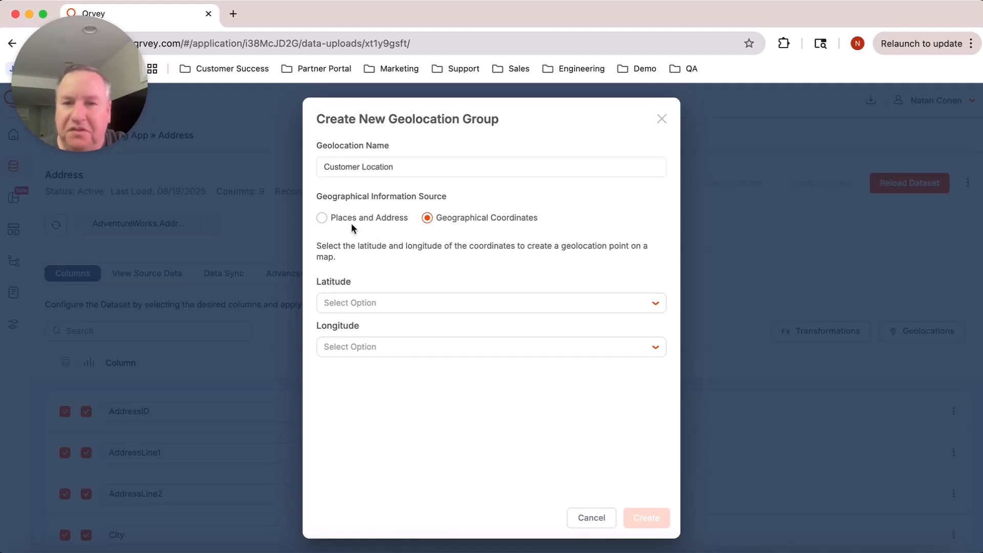
click(322, 218)
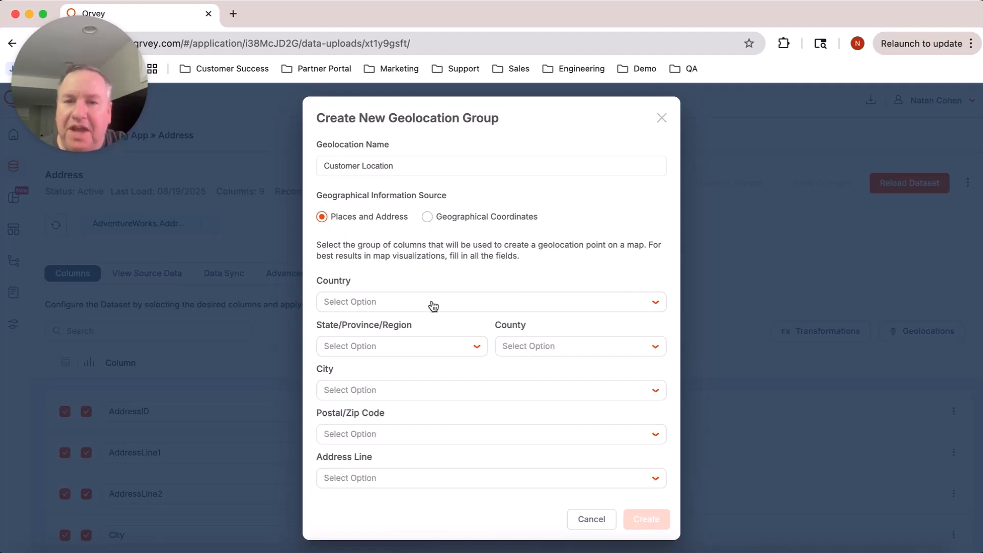
click(467, 306)
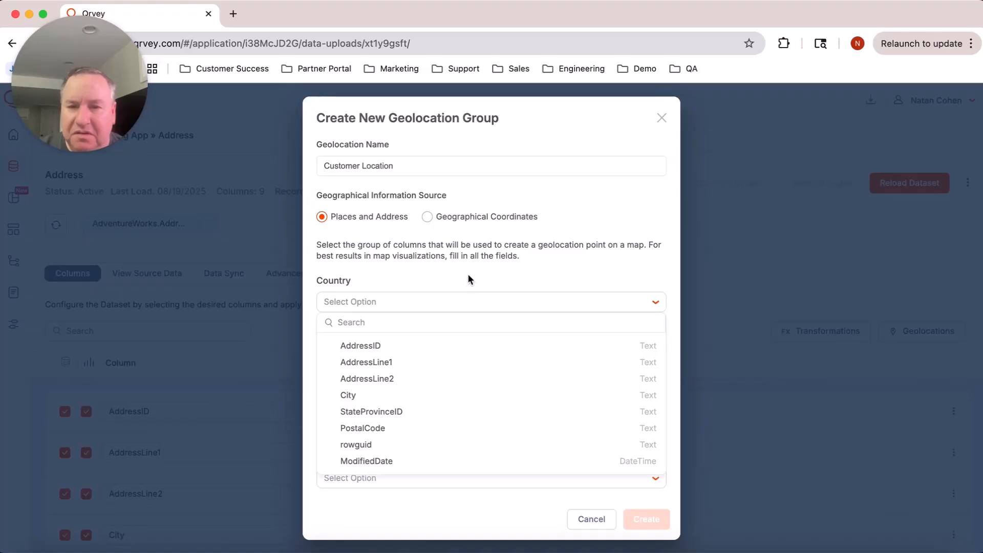
click(676, 339)
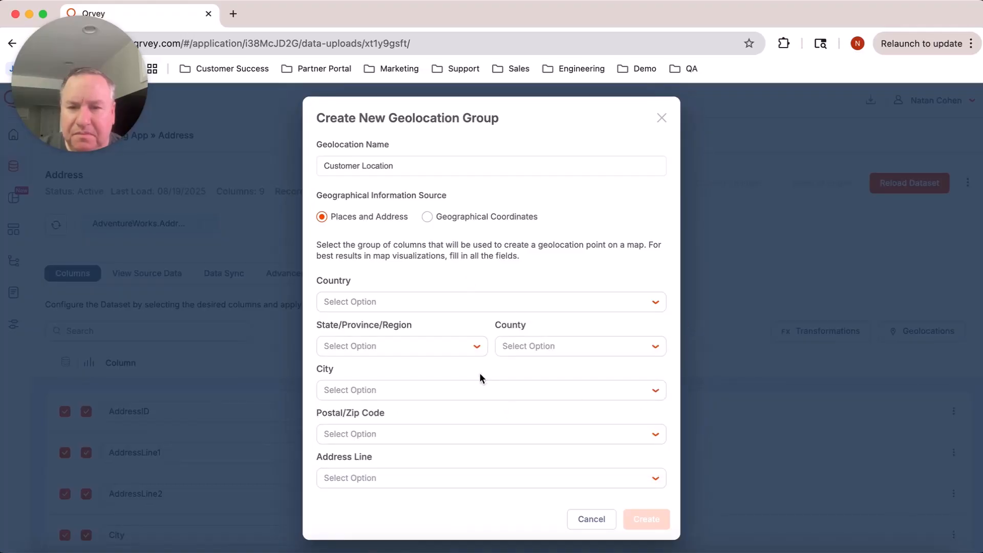
- Assign the City, PostalCode and AddressLine1 columns to City, Postal/Zip Code and Address Line, and create the geolocation group
click(451, 393)
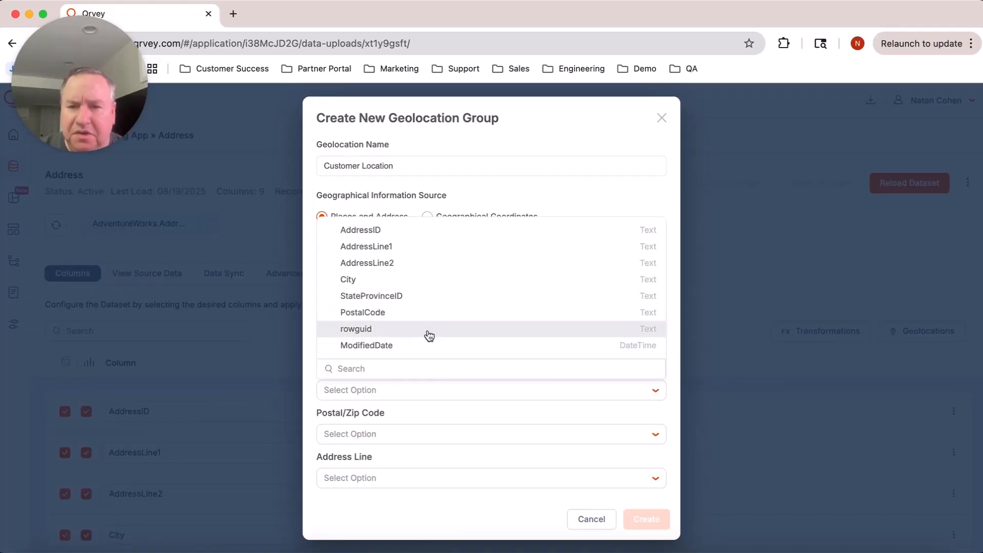
click(420, 280)
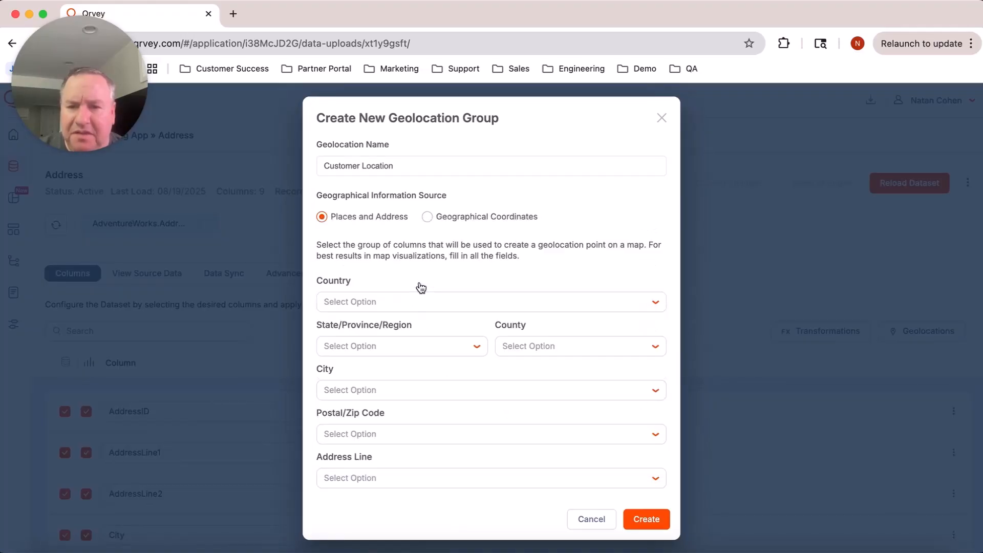
click(385, 436)
click(389, 356)
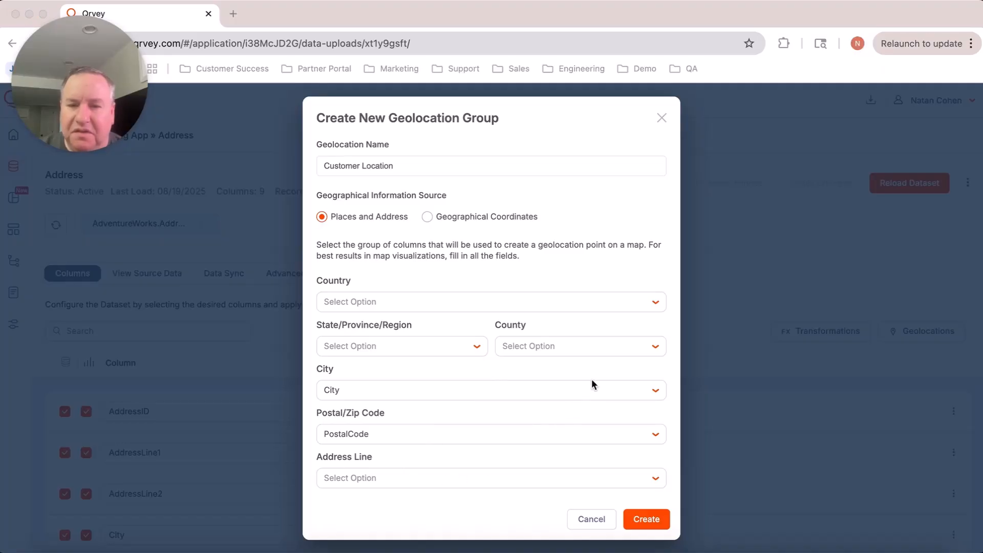
click(353, 479)
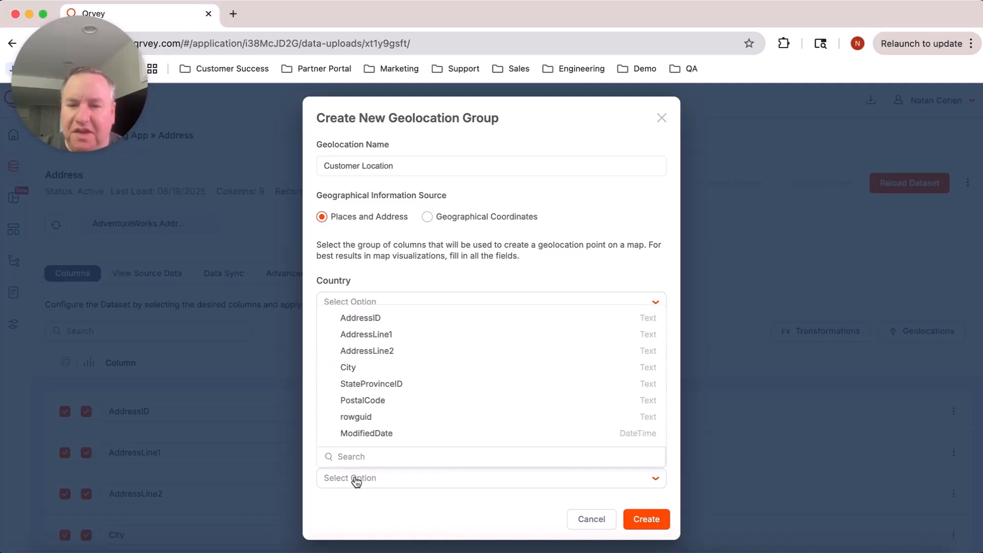
click(384, 336)
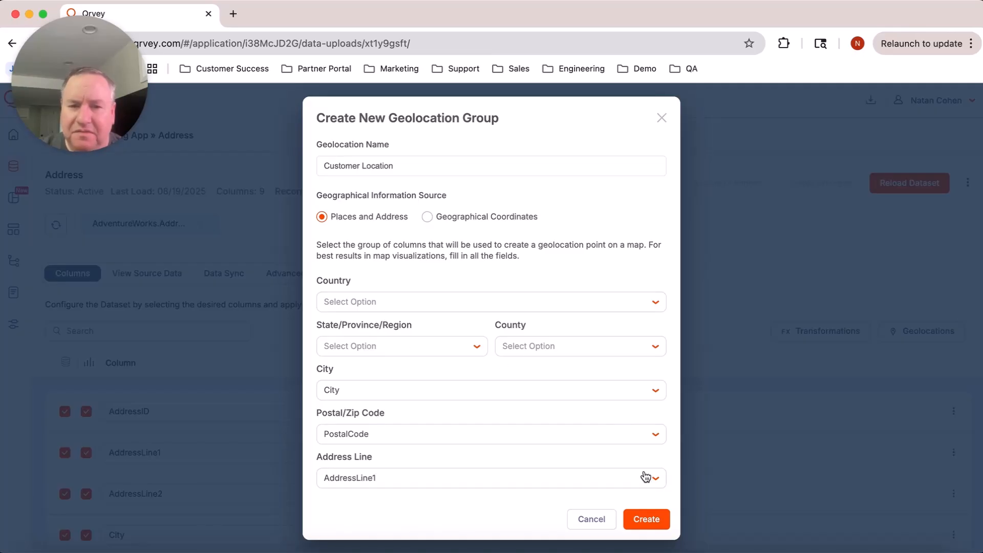
click(647, 519)
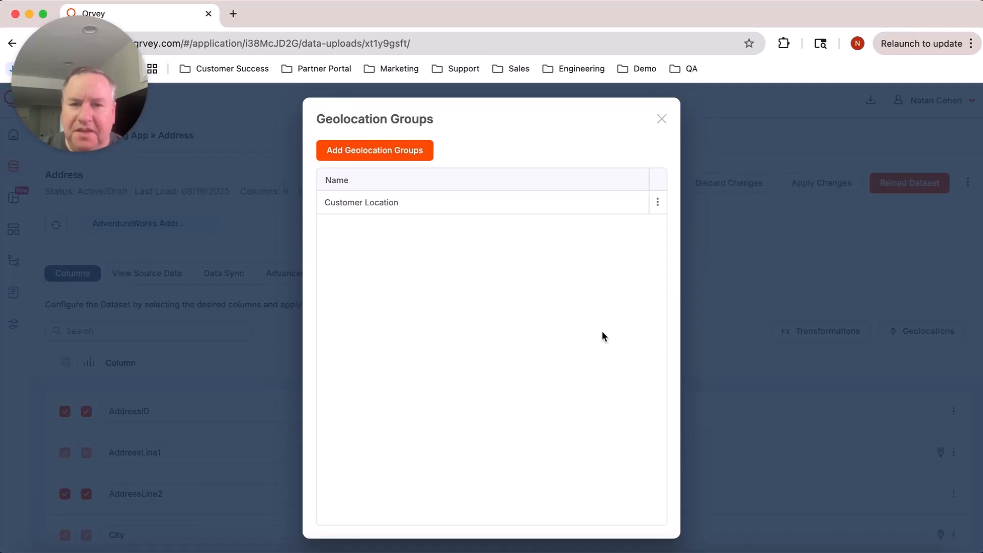
click(661, 120)
- Apply the pending geolocation changes to the Address dataset
scroll(772, 411, down, 2)
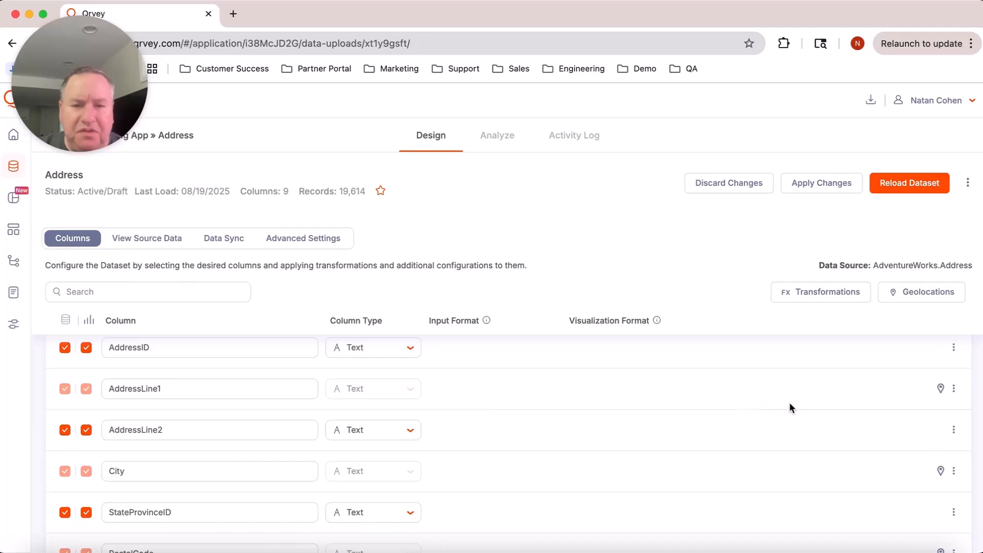
mouse_move(942, 393)
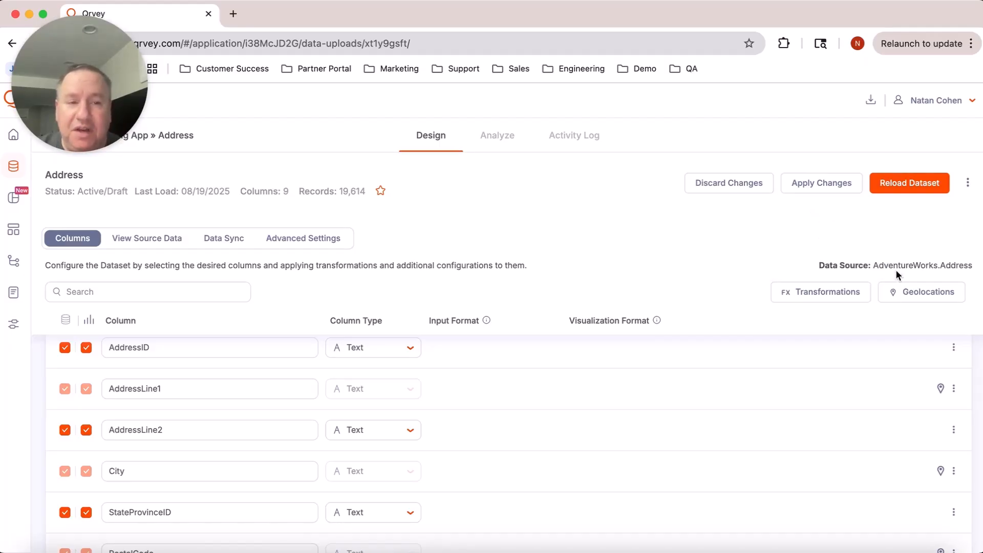
click(826, 190)
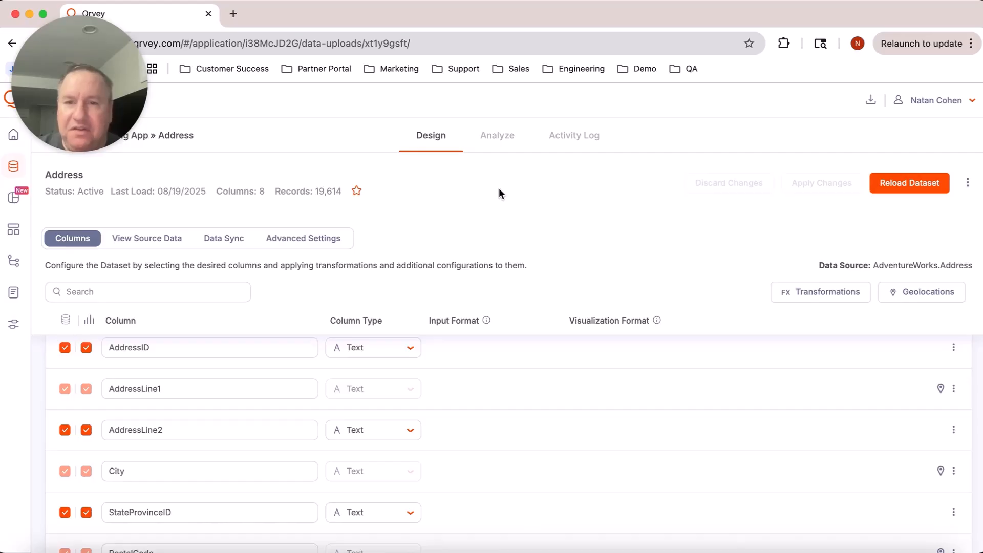
- Switch the Address dataset's analysis to Custom View and add a new chart
click(500, 139)
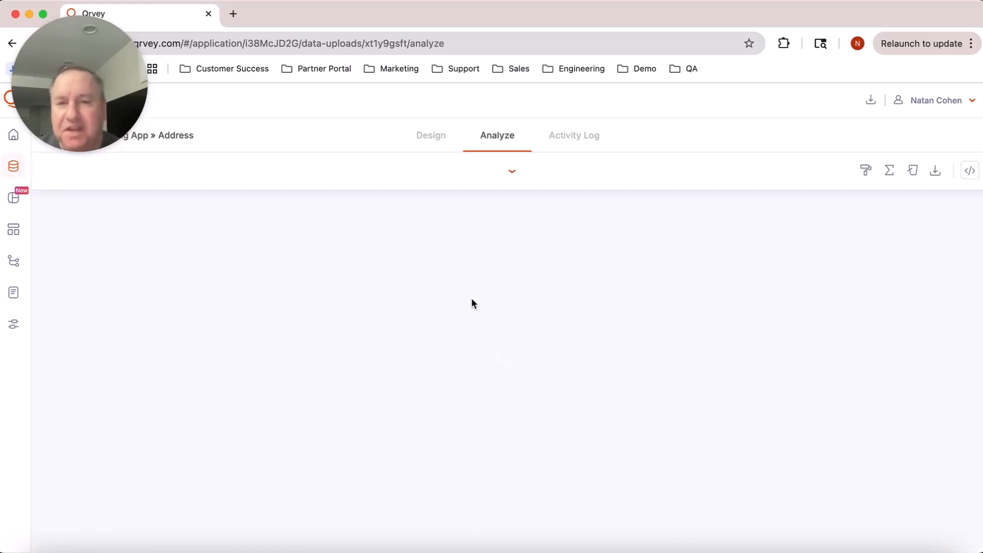
click(499, 171)
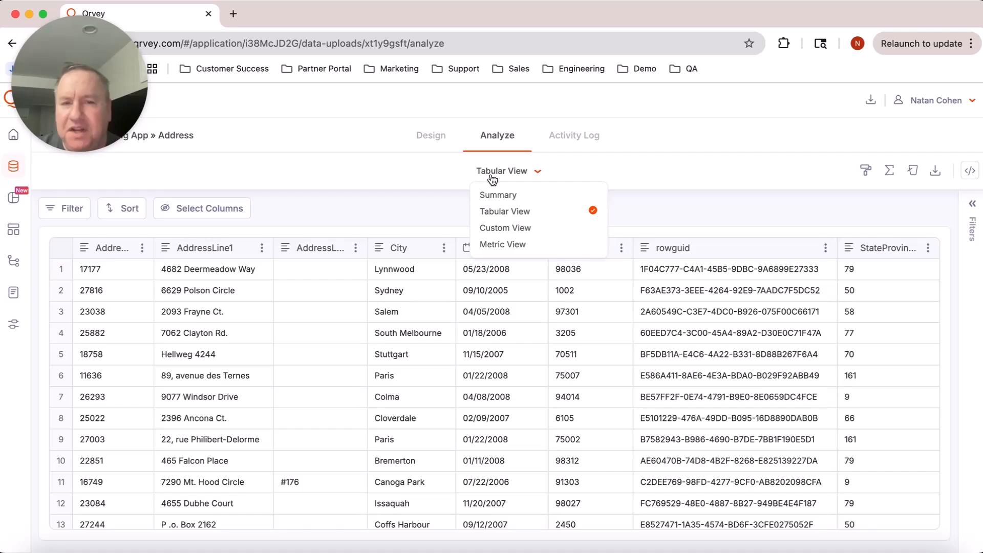
click(510, 230)
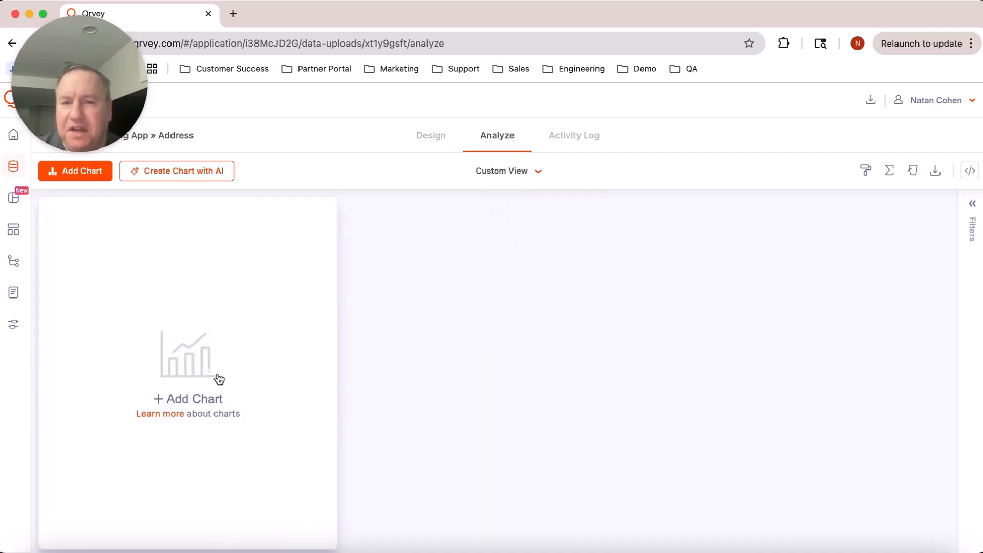
click(195, 399)
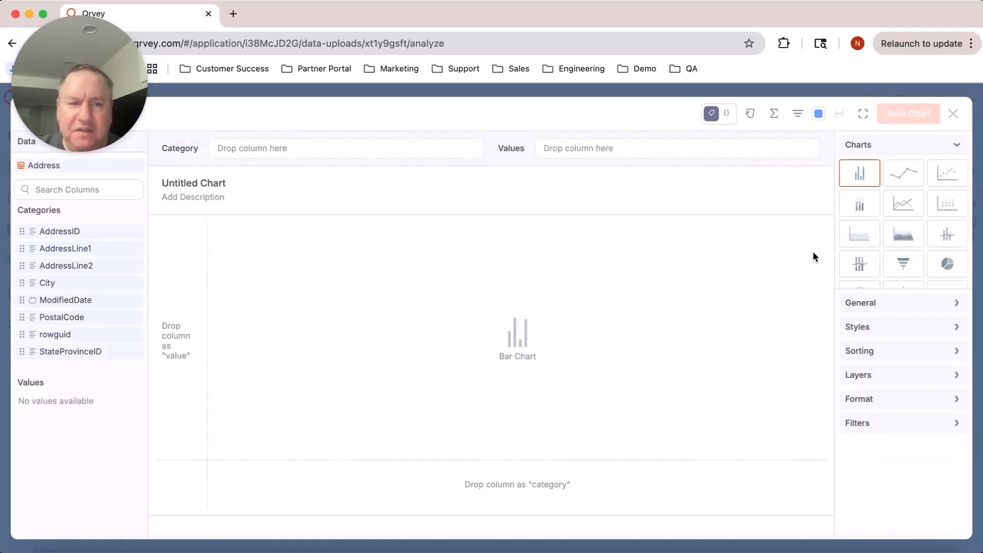
- Make the chart a Dot Map and assign Customer Location as its geolocation
scroll(901, 232, down, 4)
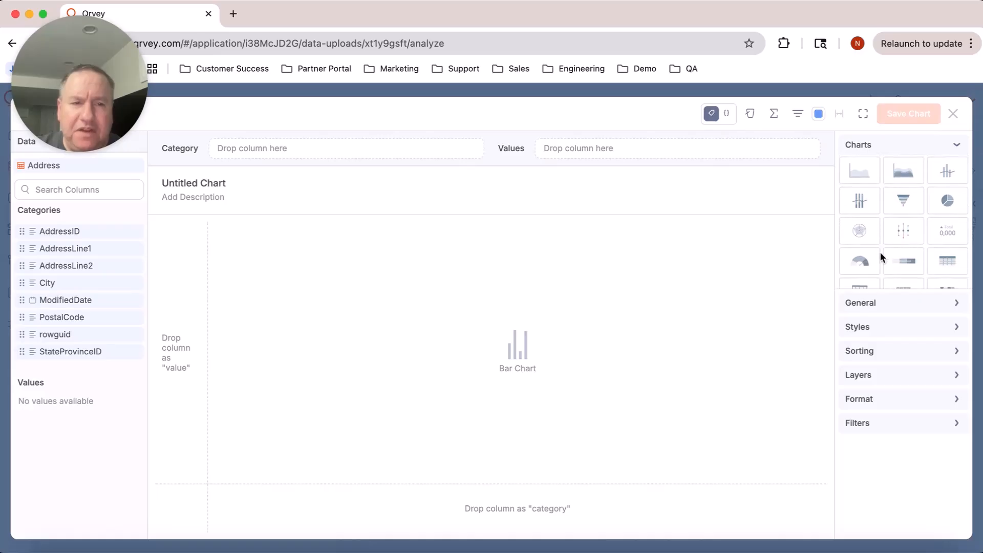
scroll(880, 252, down, 3)
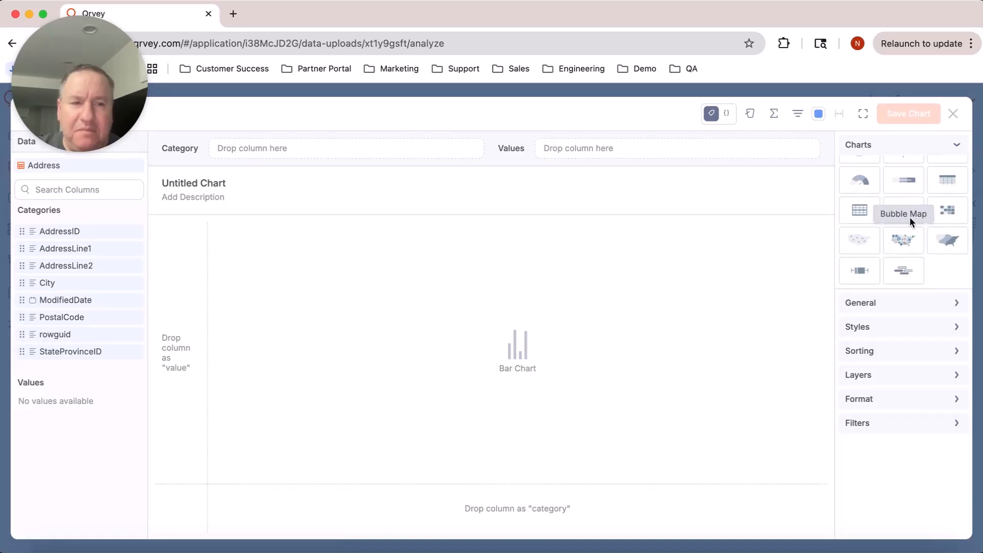
click(865, 249)
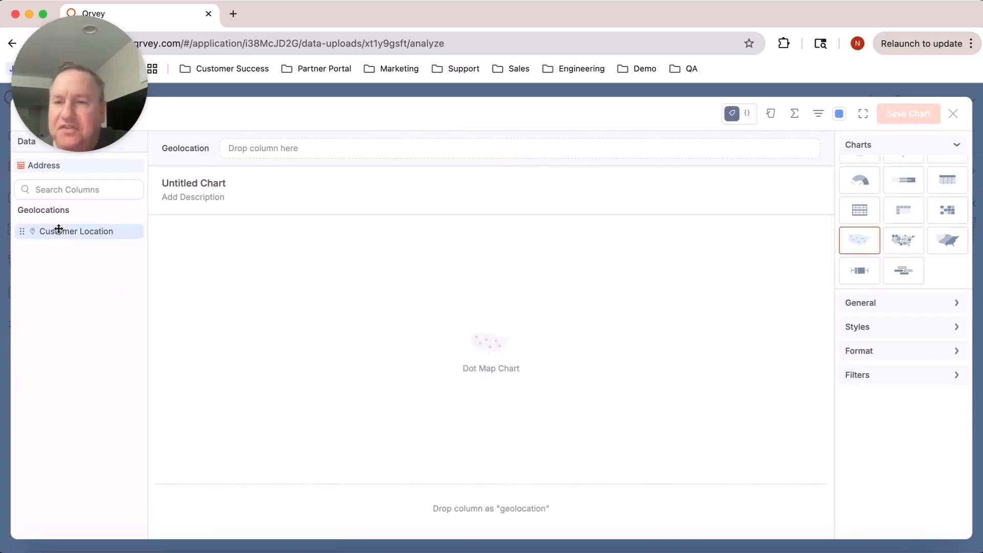
drag(59, 229, 328, 150)
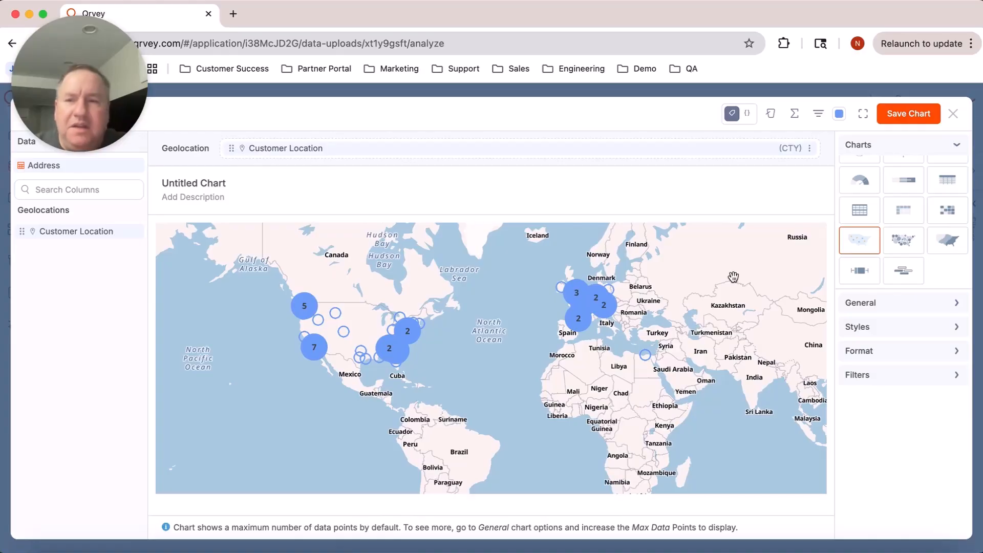
- Set the dot map's Customer Location level to Postal/Zip Code and inspect the points across the United States
click(811, 149)
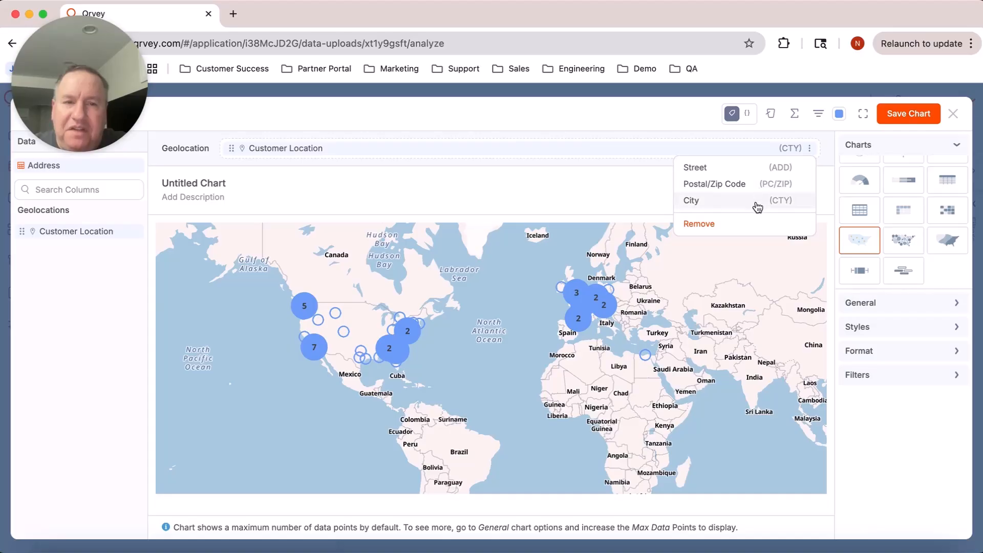
click(756, 186)
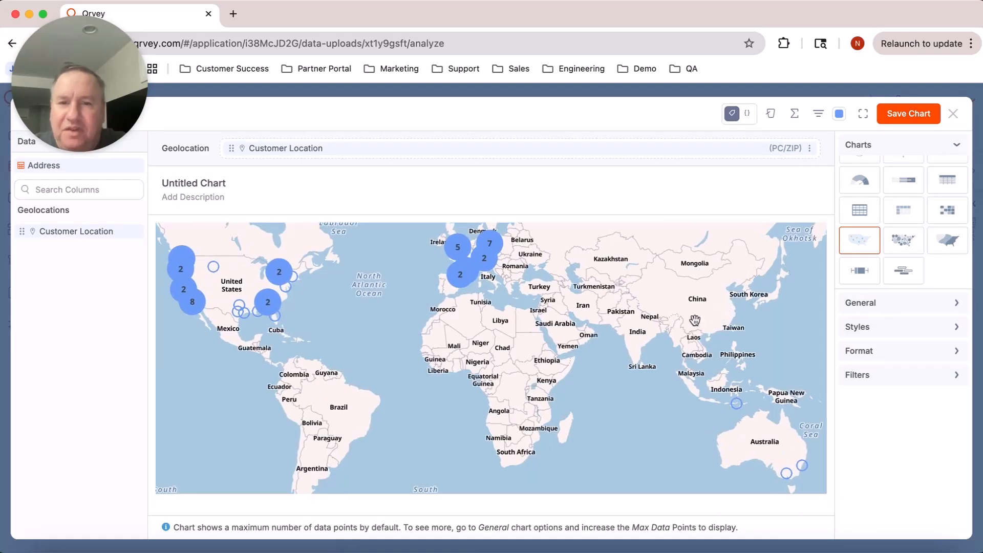
drag(394, 337, 529, 385)
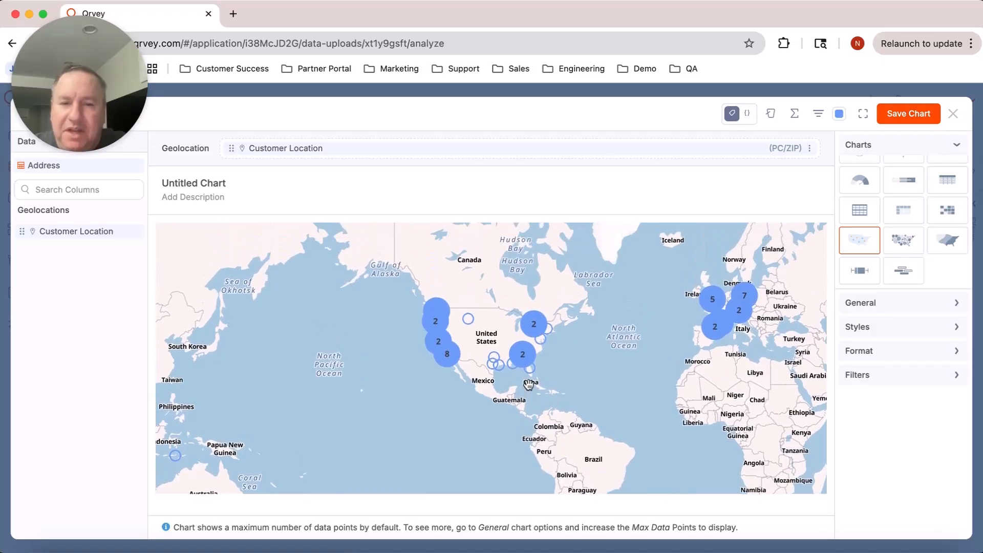
scroll(501, 329, up, 5)
drag(500, 330, 500, 315)
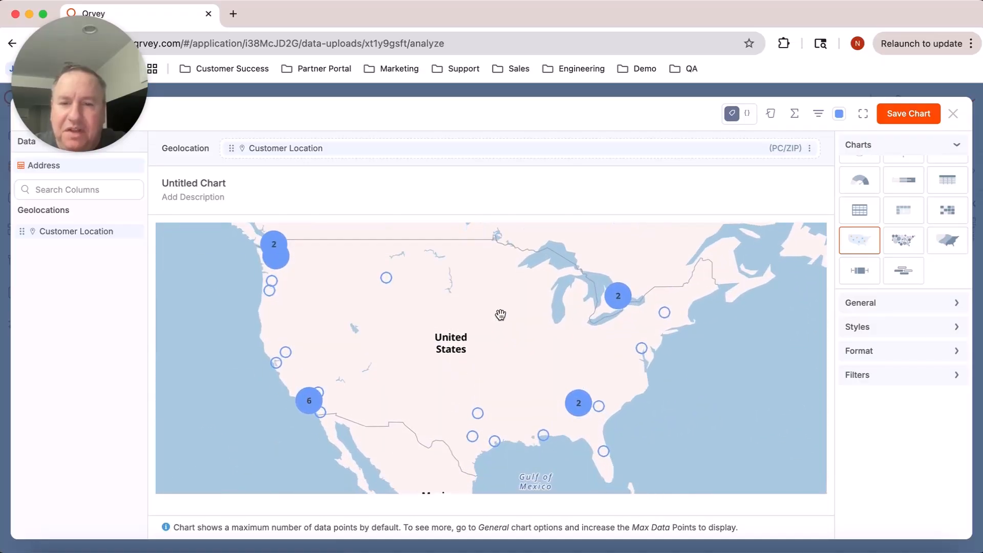